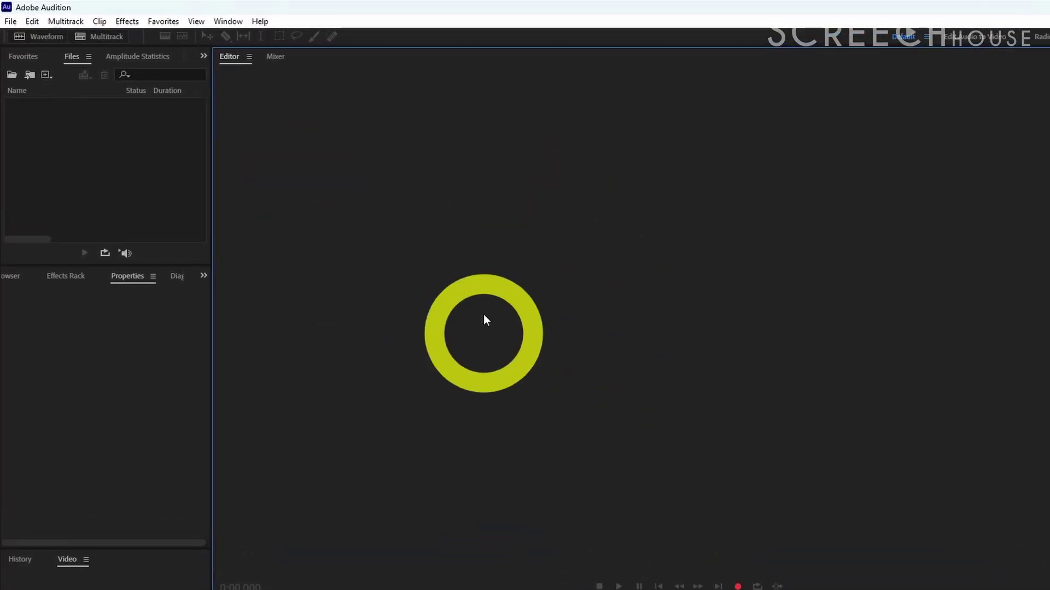
Step: Import I'm Cep from Screech House.wav so its waveform appears in the editor
left_click(17, 29)
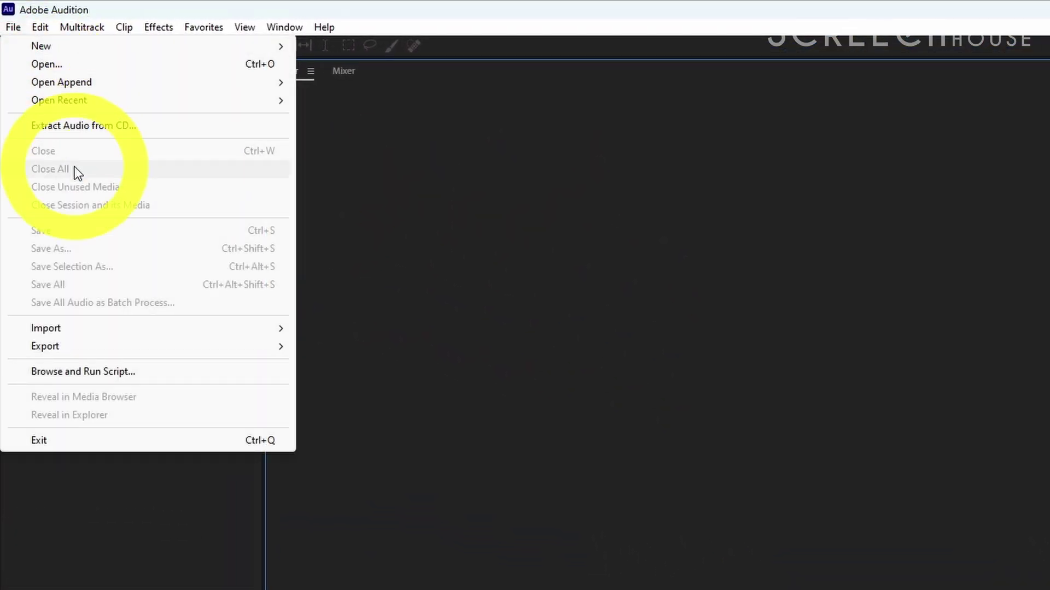
mouse_move(80, 329)
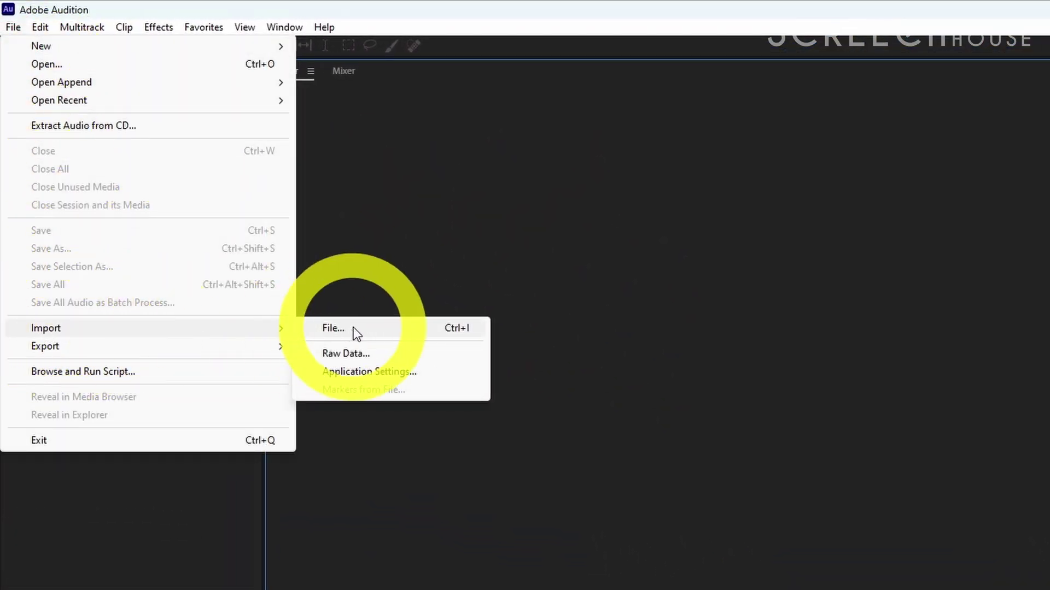
left_click(357, 333)
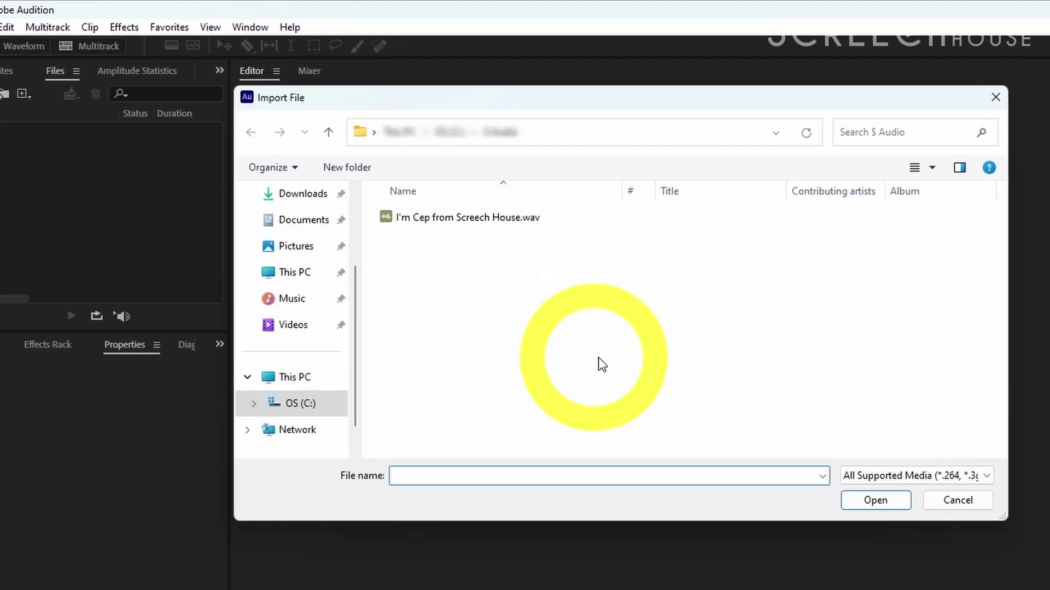
left_click(346, 224)
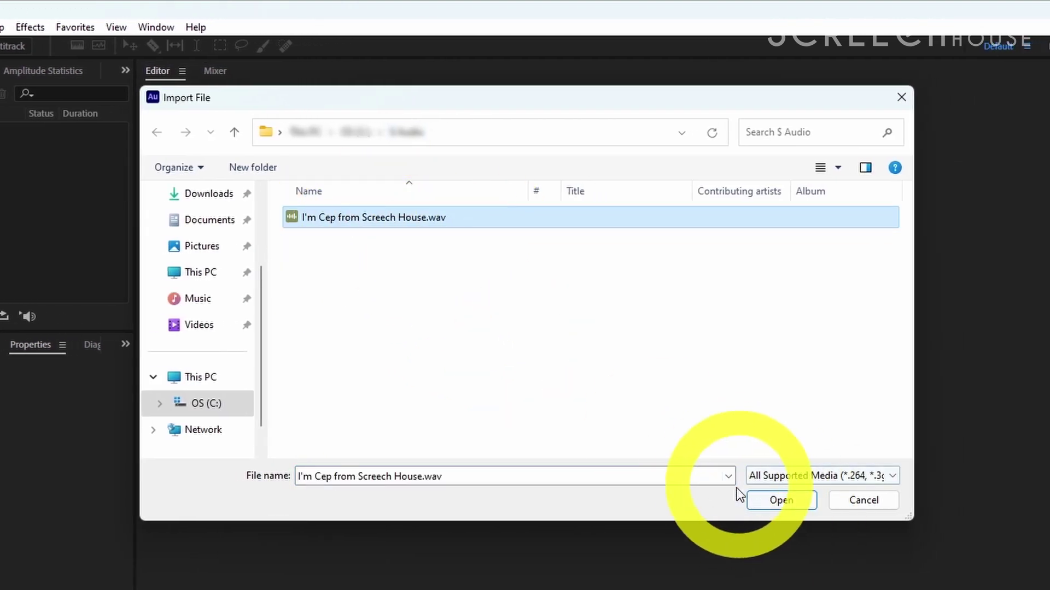
left_click(782, 501)
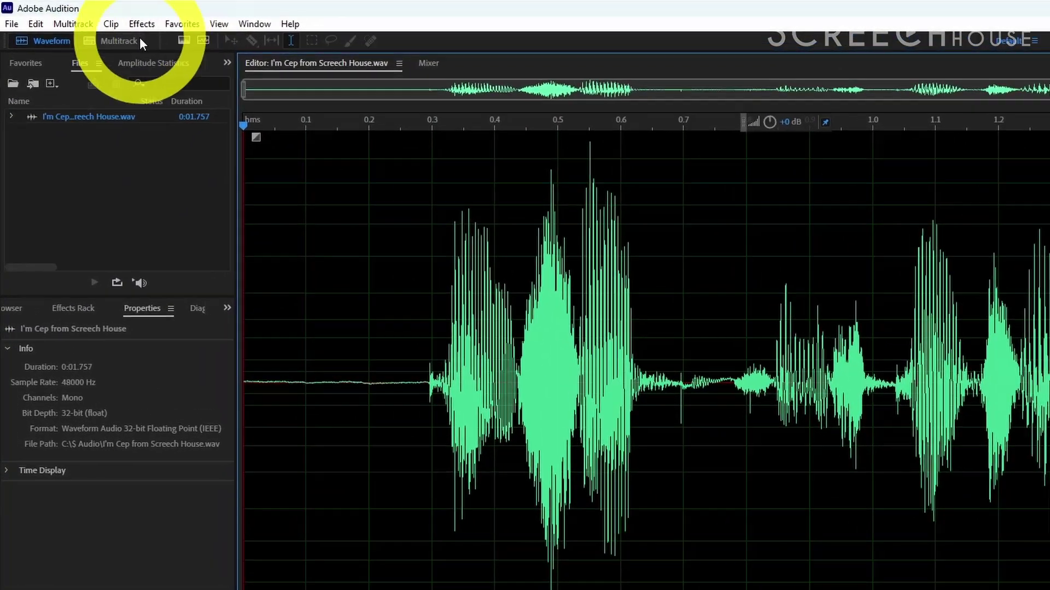
Step: Open the DeNoise effect and start previewing the recording through it
left_click(121, 19)
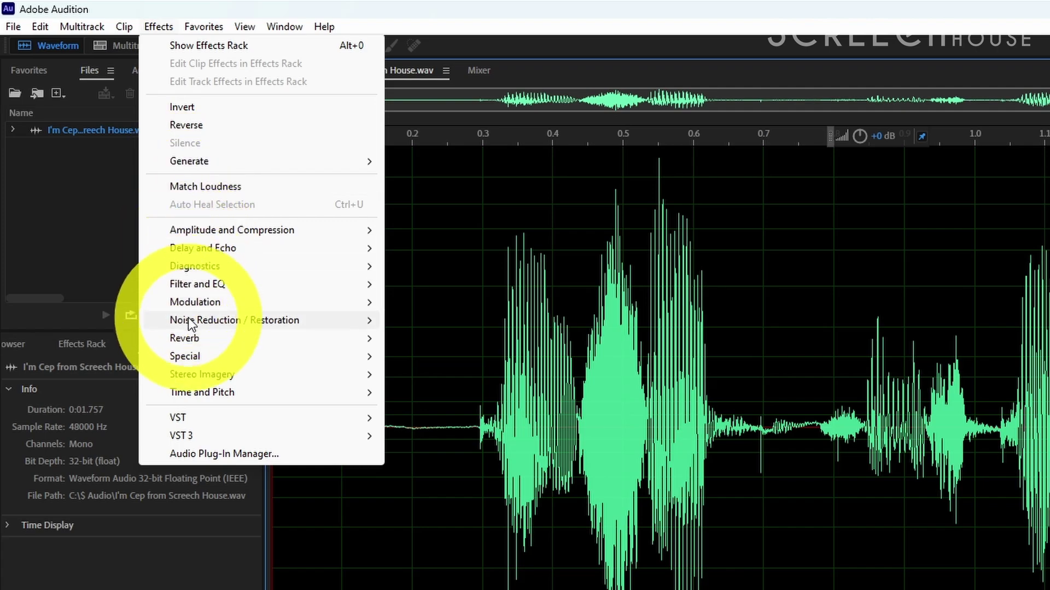
mouse_move(246, 317)
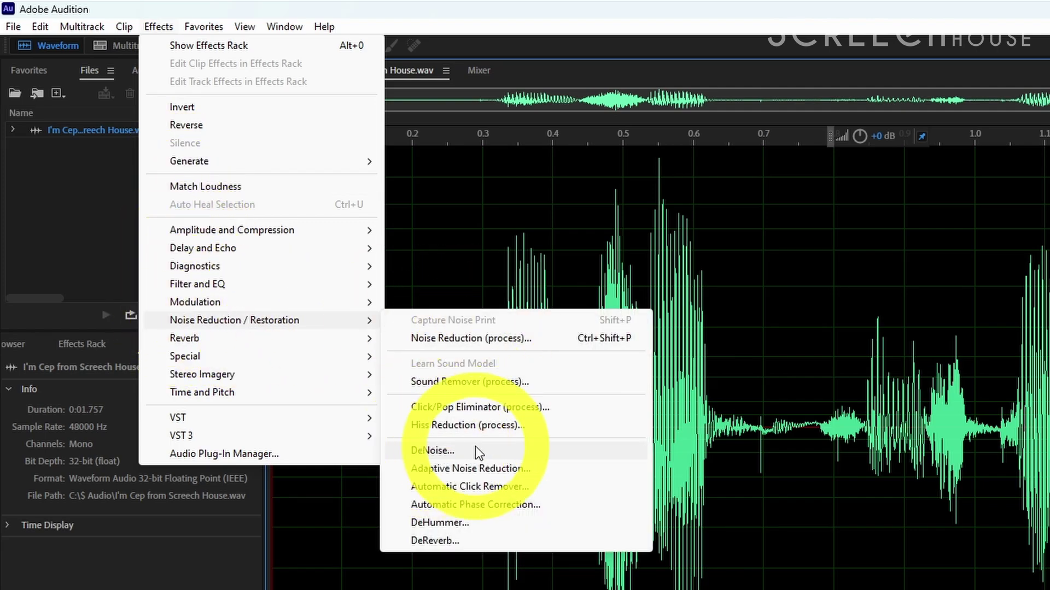
left_click(458, 448)
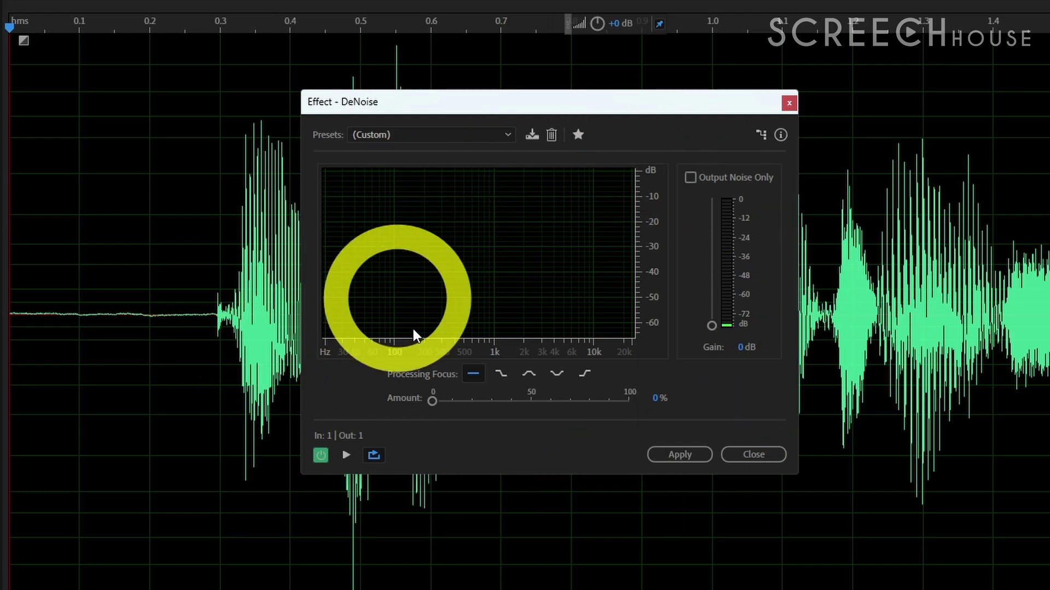
left_click(352, 457)
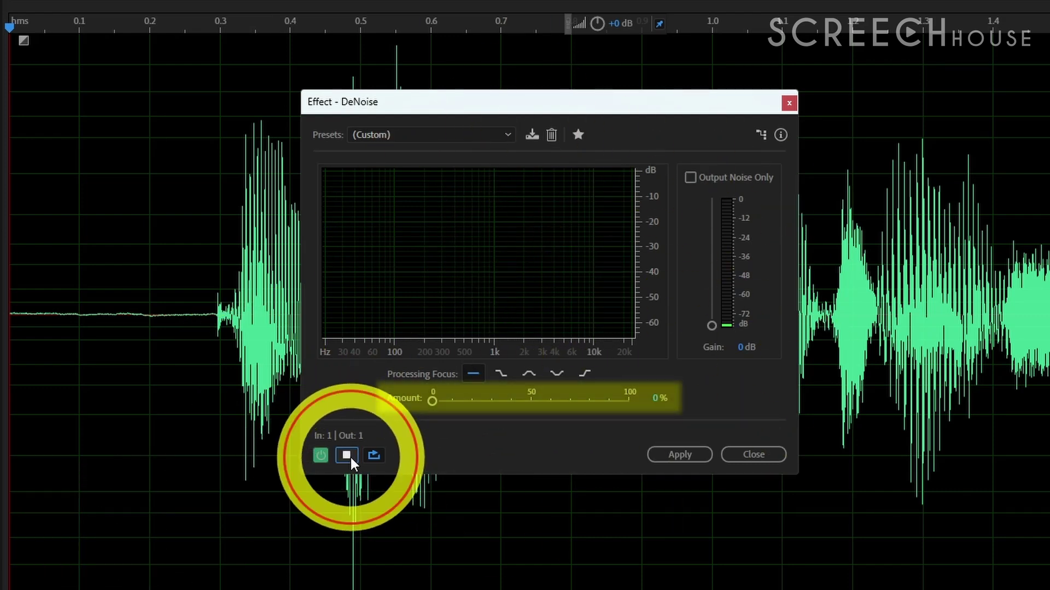
Step: Try DeNoise amounts from about 44% up to 100%, settle near 50%, and apply
left_click_drag(432, 401, 533, 403)
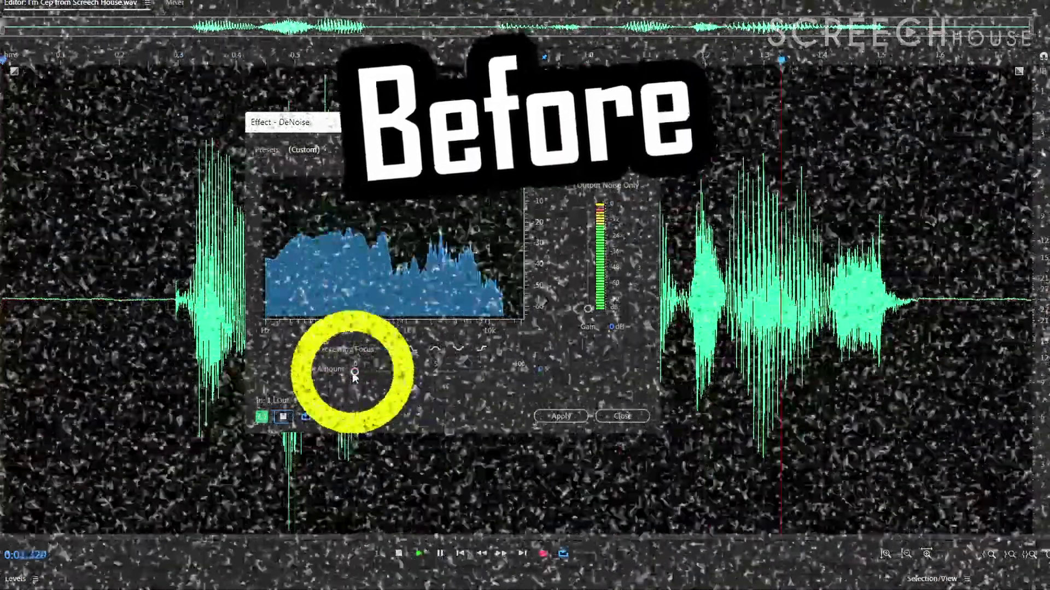
left_click_drag(353, 372, 420, 375)
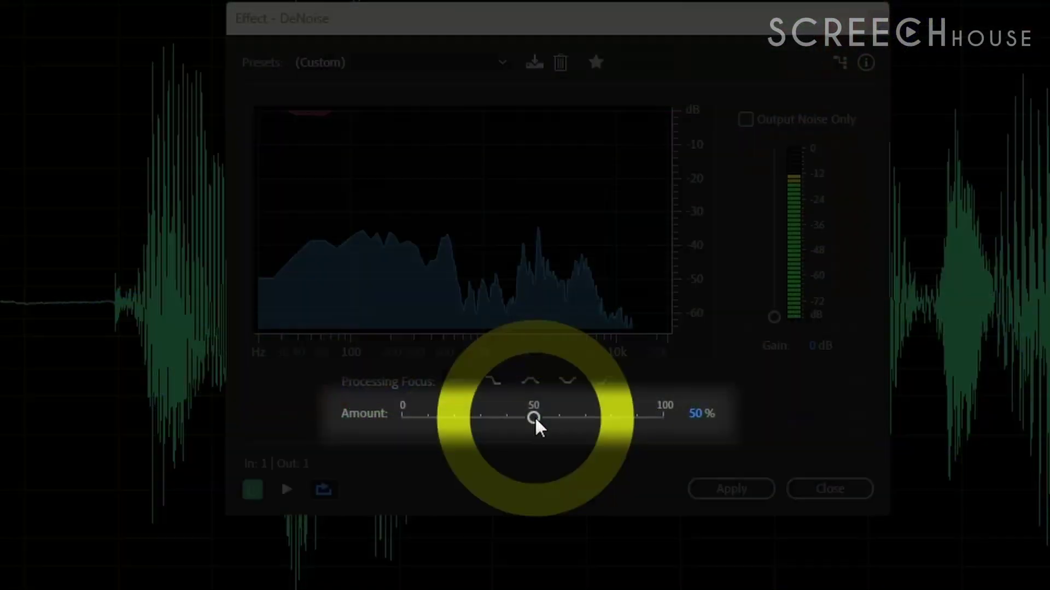
left_click_drag(536, 420, 401, 422)
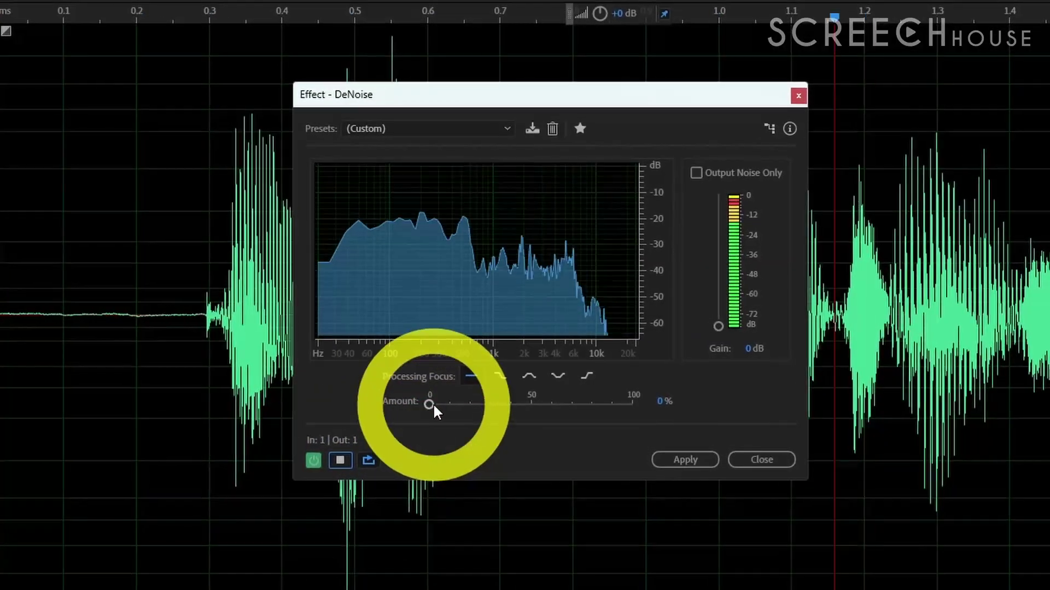
left_click_drag(431, 405, 526, 417)
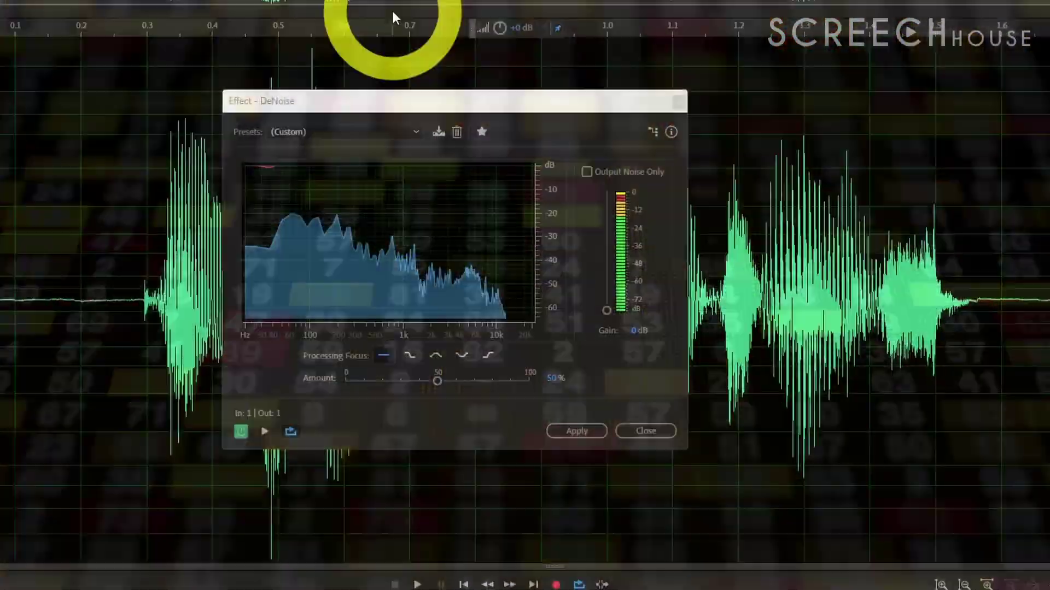
left_click(563, 420)
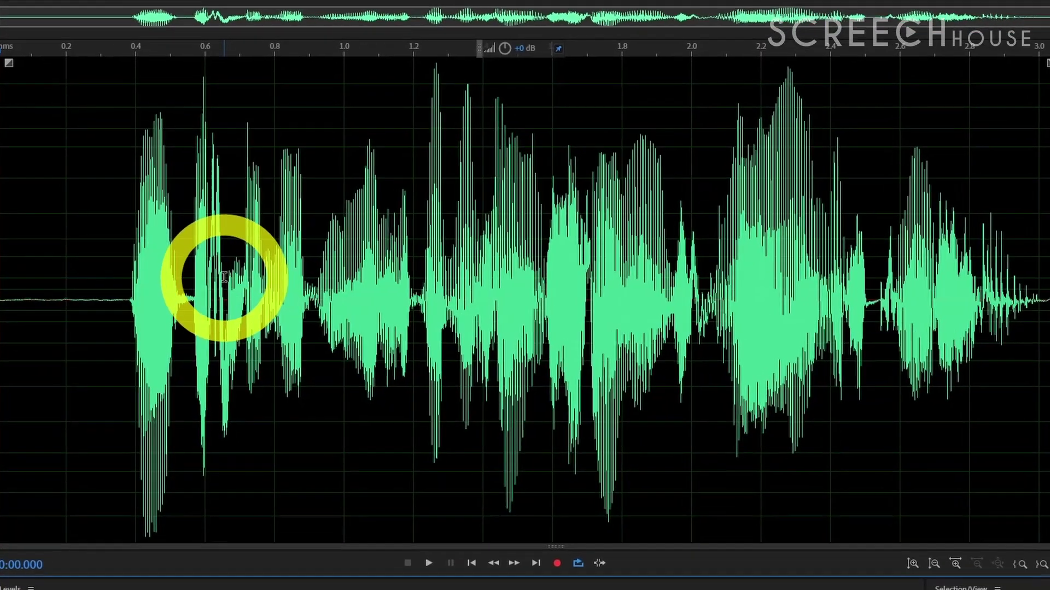
Step: Scroll the editor view showing Hearing is Crucial.wav
scroll(224, 276, "up", 10)
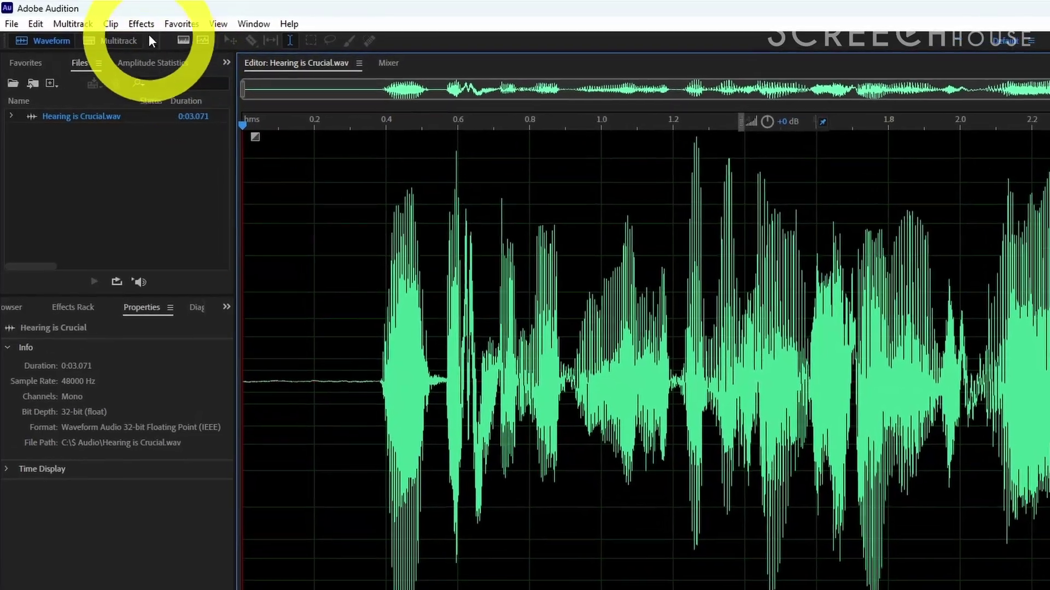
Step: Open the FFT Filter effect, browse its presets, and play the recording to listen
left_click(142, 24)
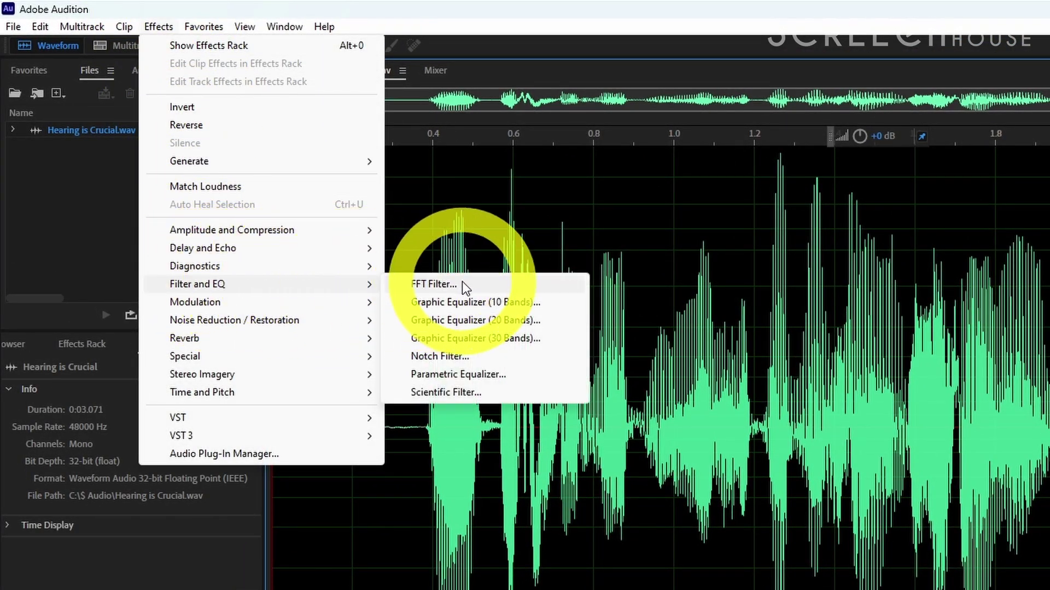
left_click(441, 287)
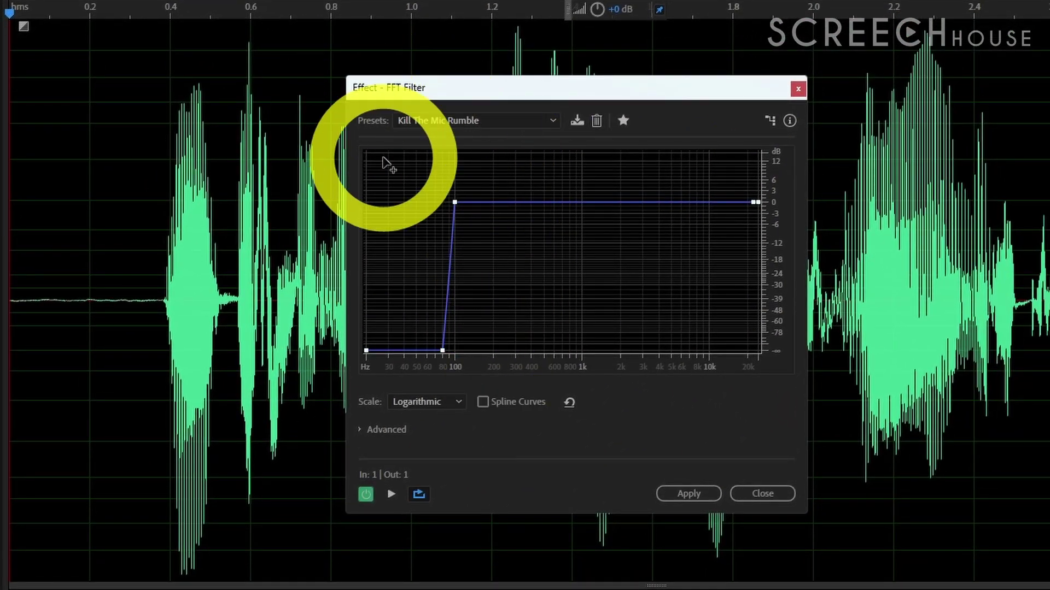
left_click(442, 121)
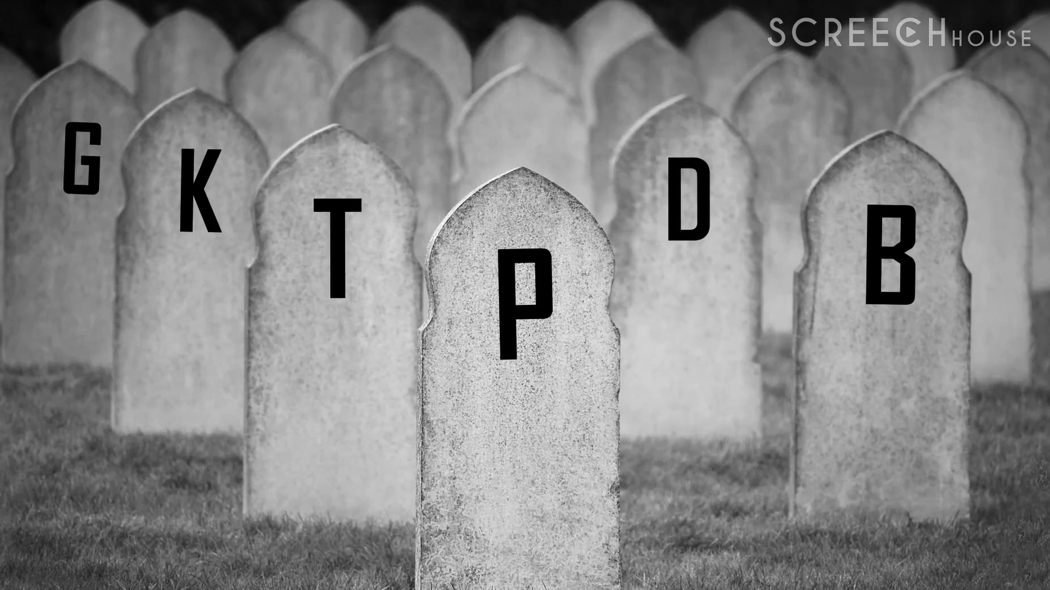
left_click(427, 556)
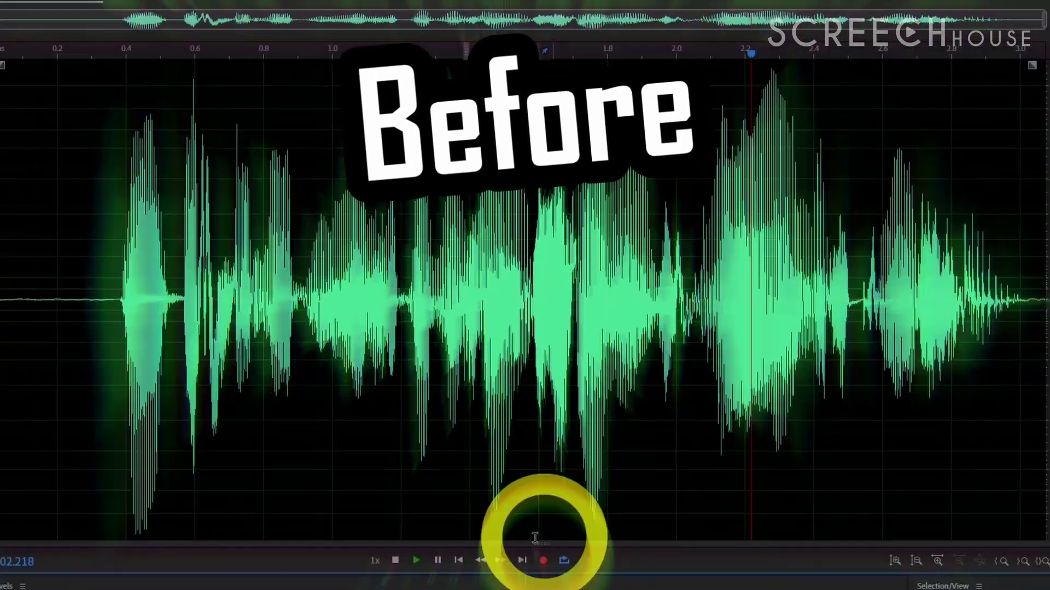
left_click(419, 554)
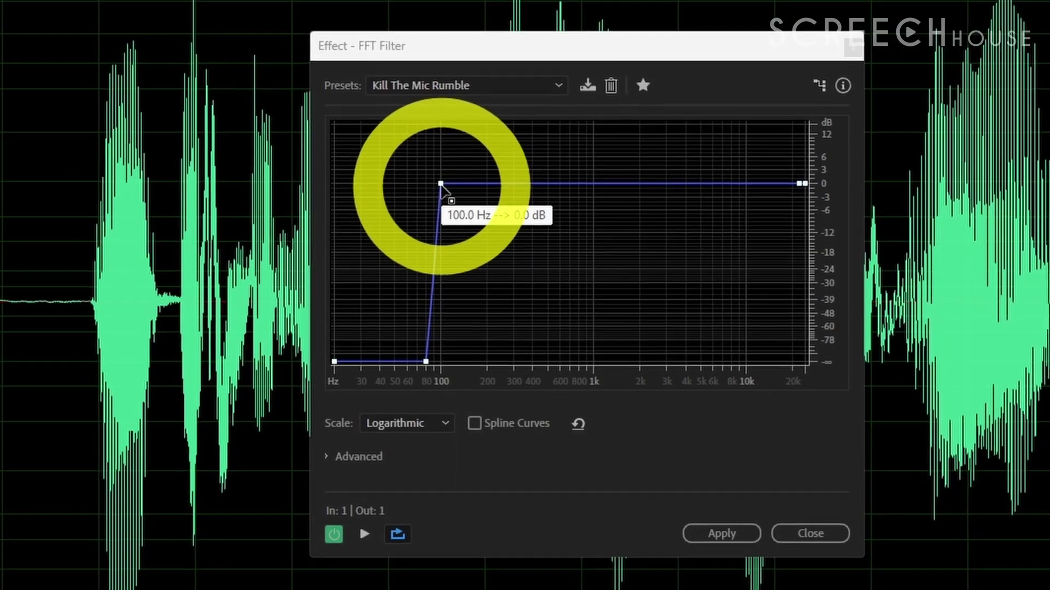
Step: Drag both FFT Filter cutoff points to about 150 Hz and apply the low cut
left_click_drag(438, 181, 468, 181)
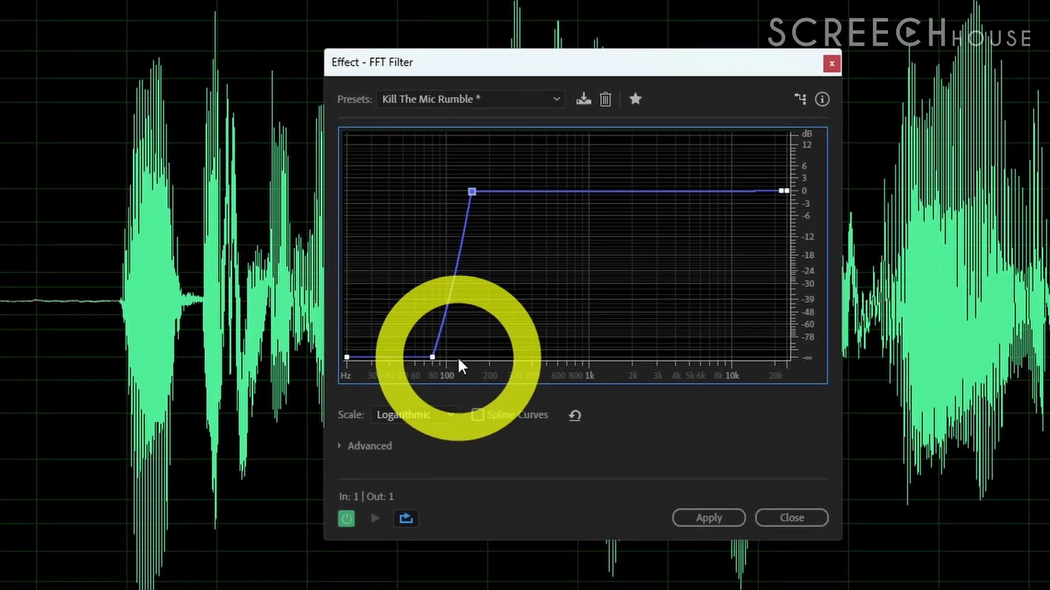
left_click_drag(433, 357, 470, 356)
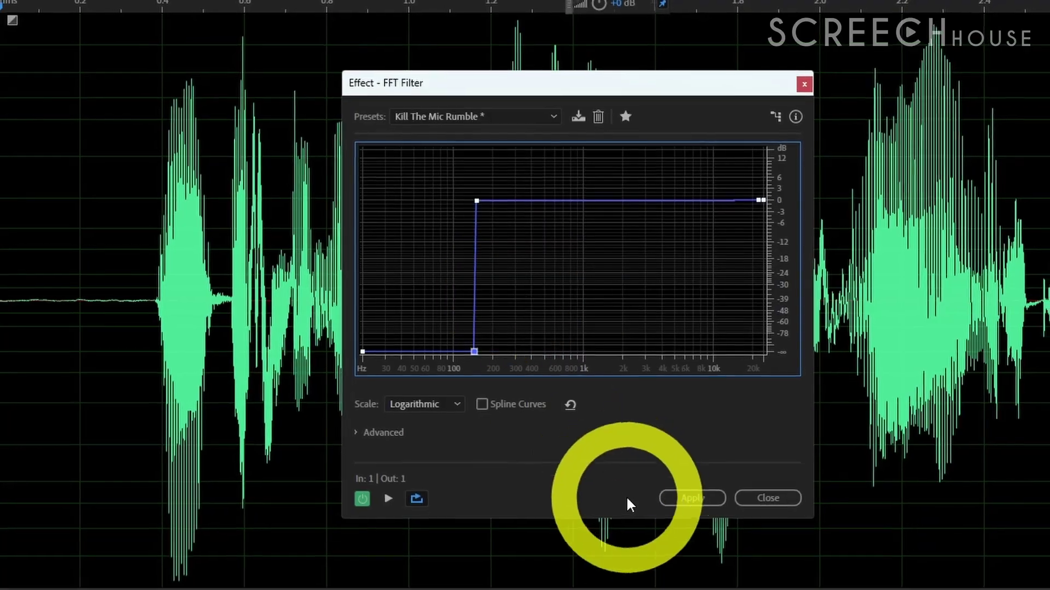
left_click(687, 500)
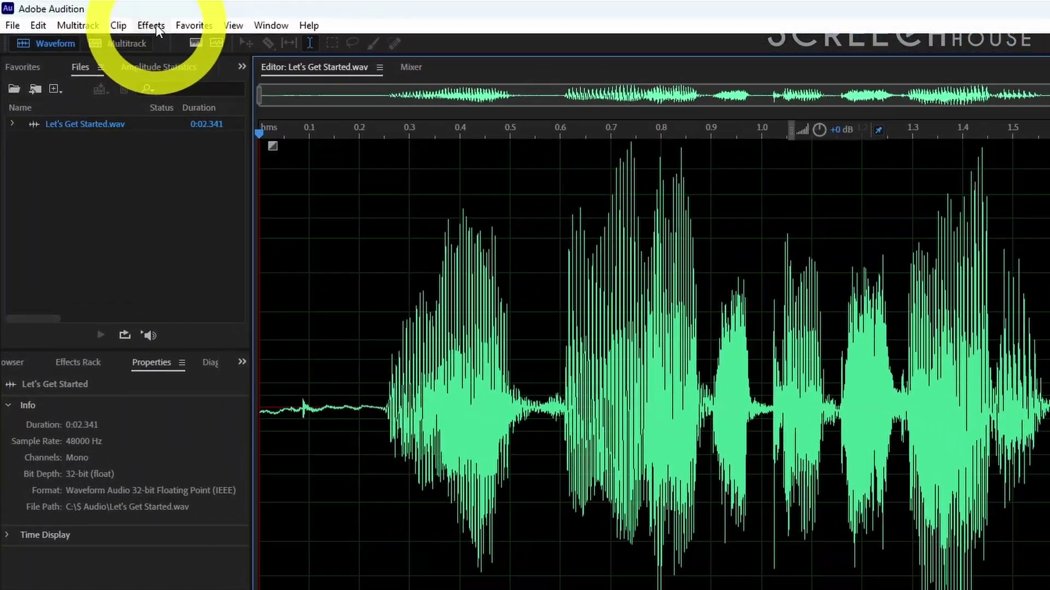
Step: Open the Dynamics effect and move its window out of the way
left_click(155, 25)
mouse_move(234, 234)
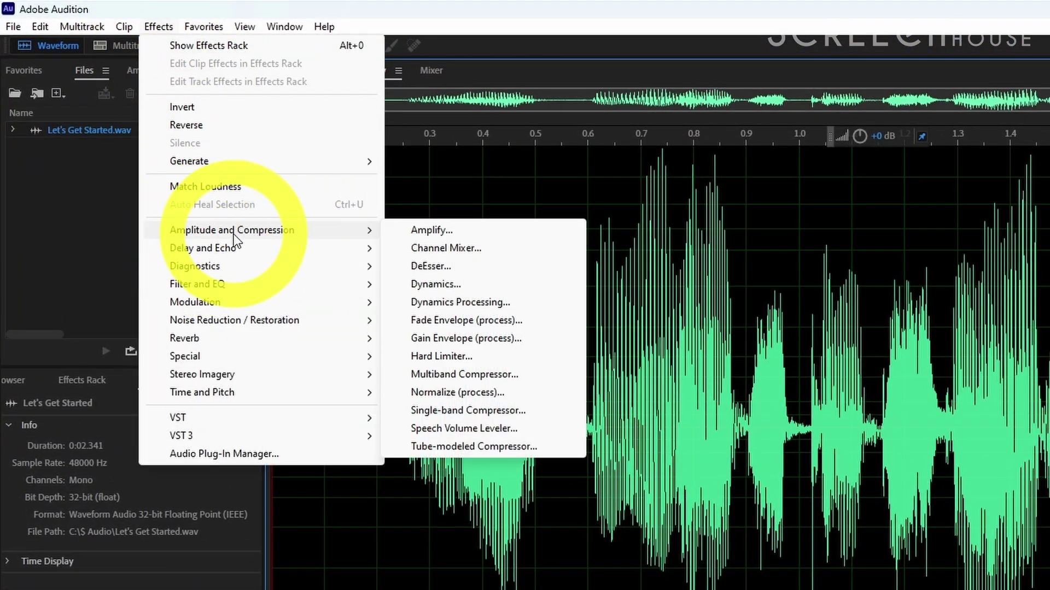
left_click(436, 285)
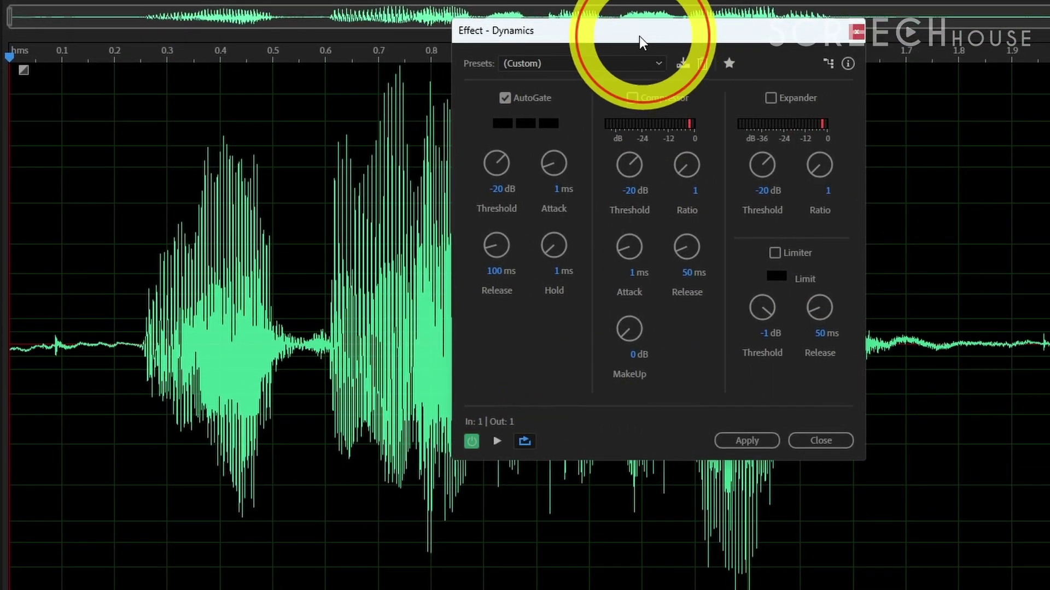
left_click_drag(640, 42, 508, 94)
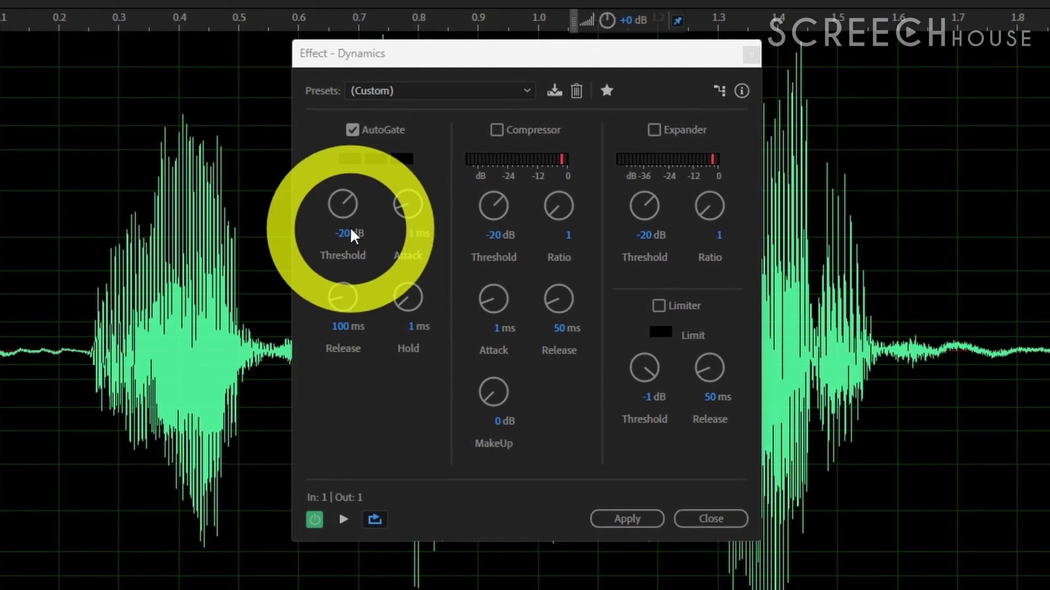
Step: Tune the AutoGate threshold while previewing the gate, ending at -22.4 dB
left_click_drag(328, 243, 337, 284)
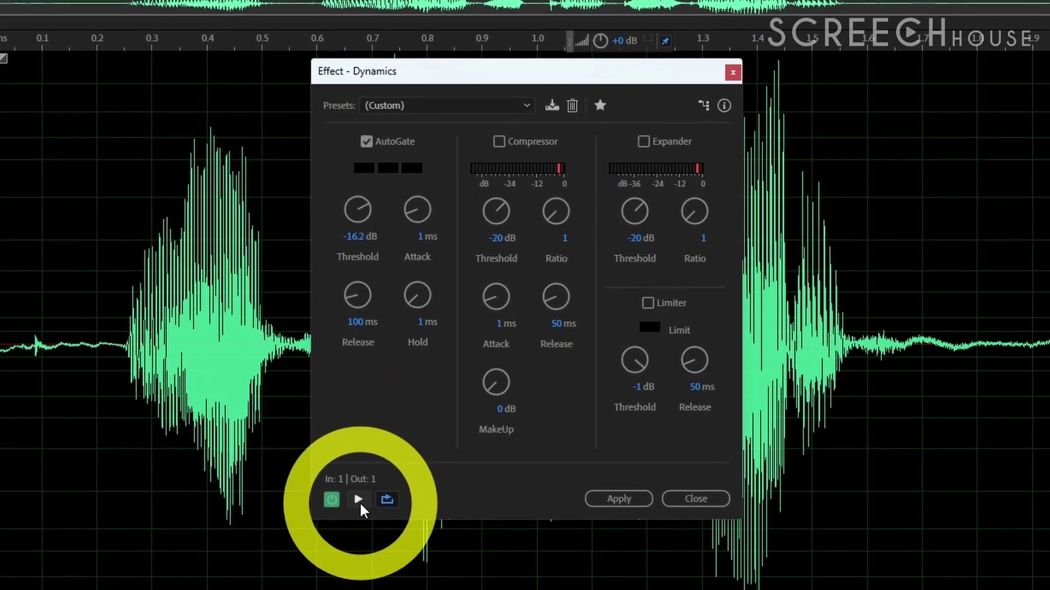
left_click(359, 500)
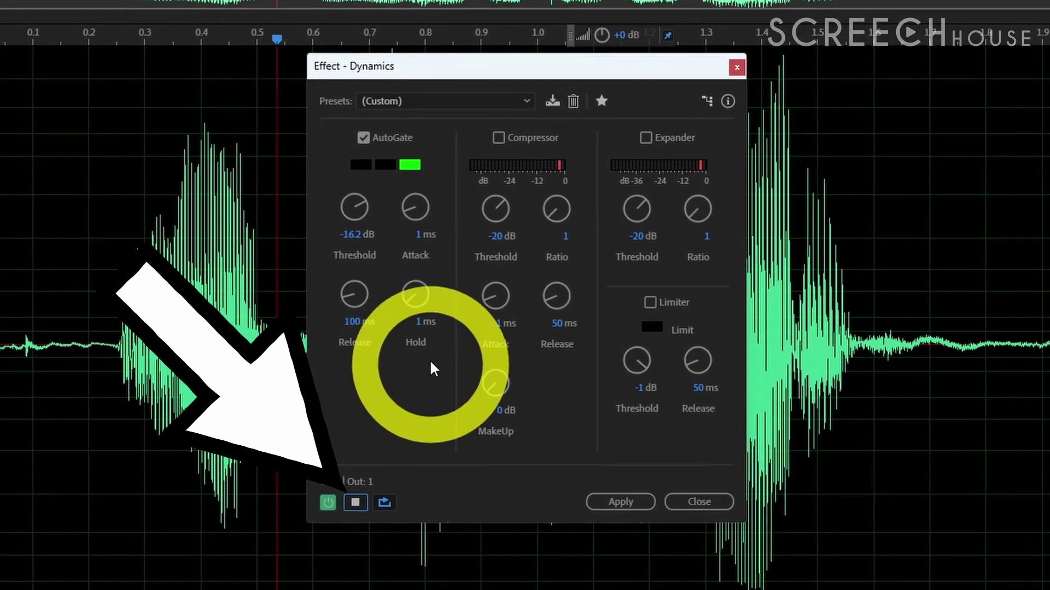
left_click_drag(356, 208, 317, 257)
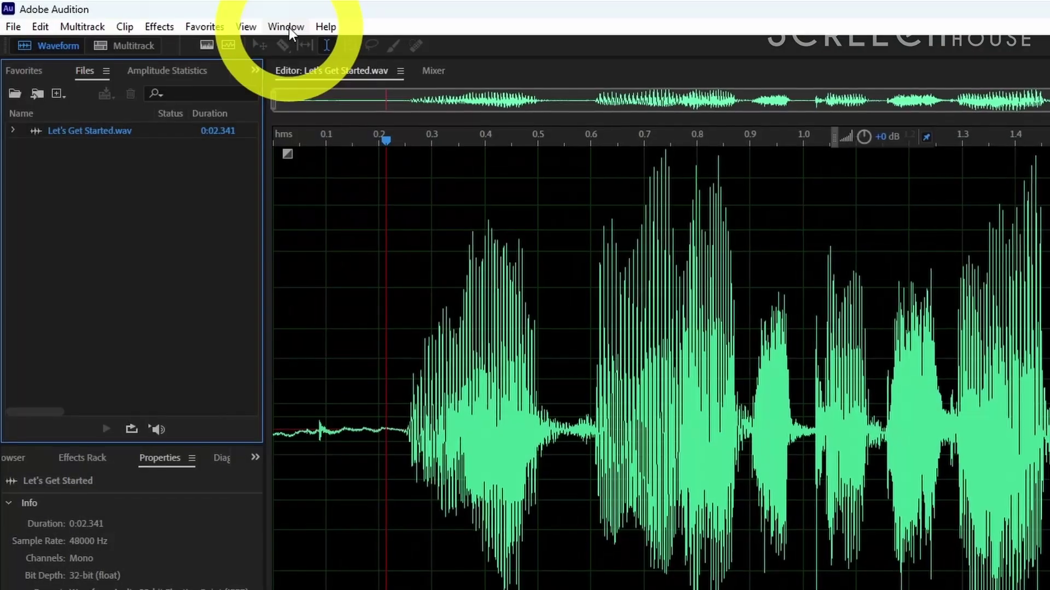
Step: Scan the recording in Amplitude Statistics, showing an average RMS amplitude of -28.41 dB
left_click(290, 28)
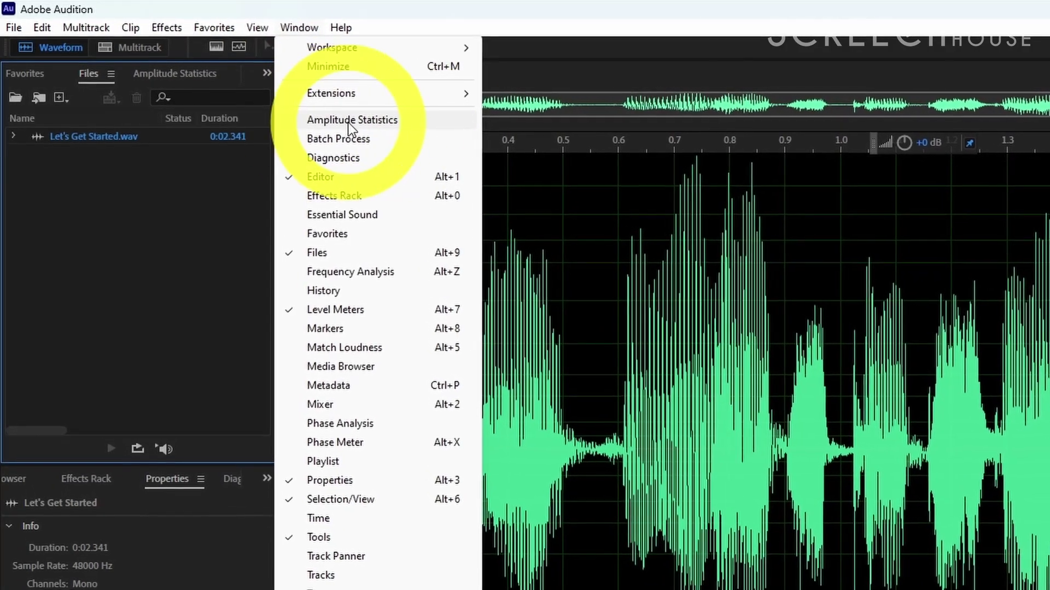
left_click(349, 121)
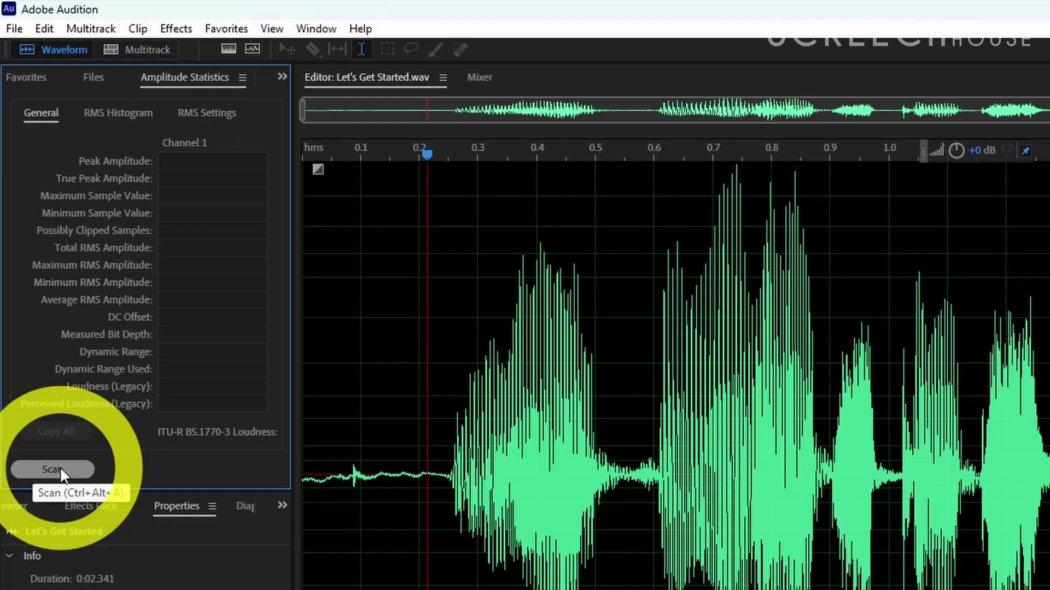
left_click(59, 459)
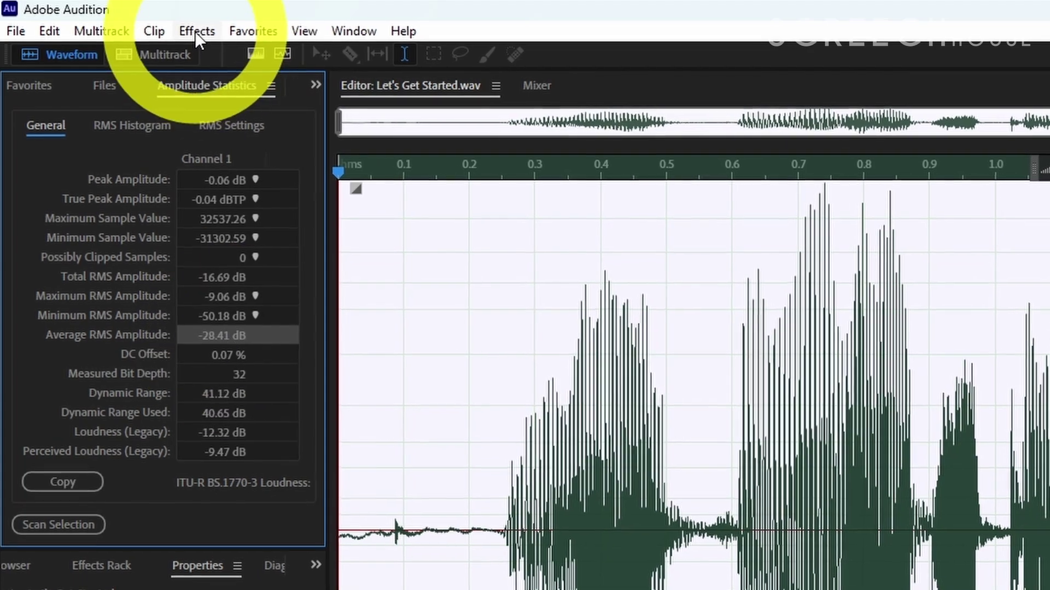
left_click(195, 31)
Step: Apply the Dynamics noise gate with the AutoGate threshold at -28.4 dB
mouse_move(316, 279)
left_click(552, 342)
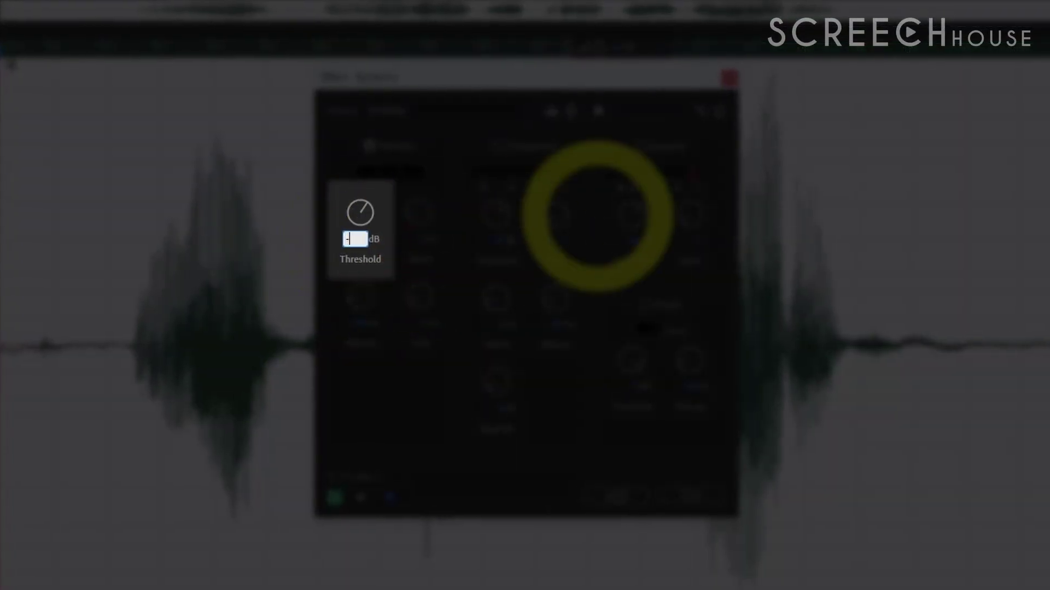
key("Return")
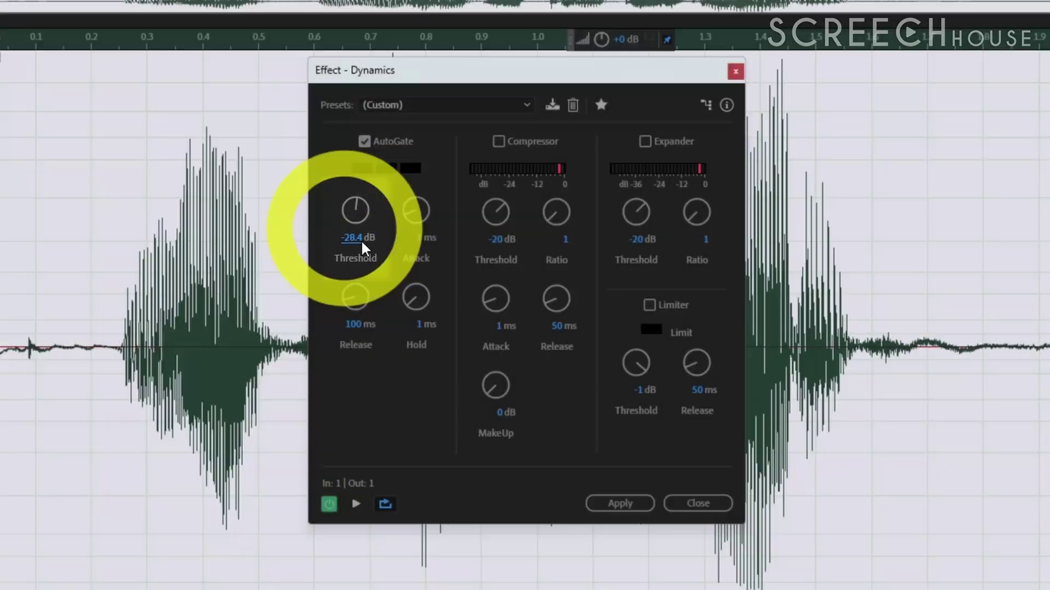
left_click(621, 503)
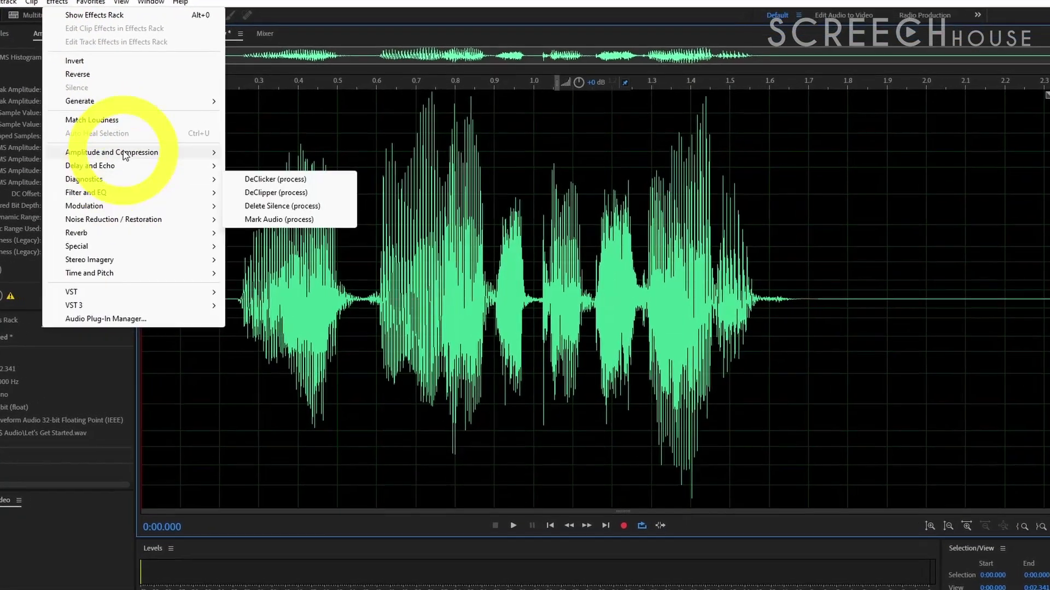
Step: Normalize the recording to 100.0% with all channels normalized equally
mouse_move(164, 223)
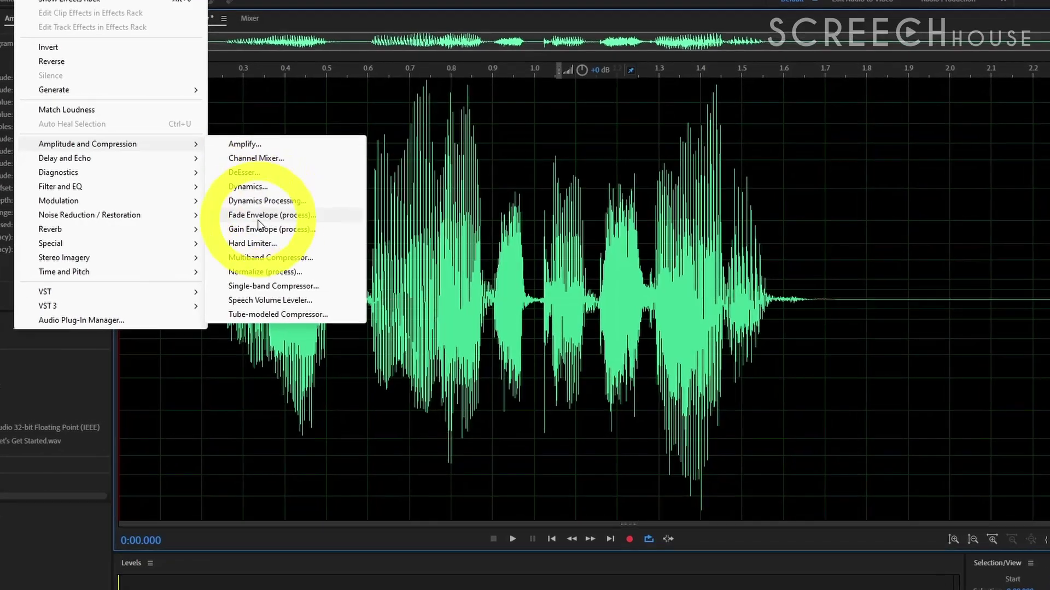
left_click(262, 272)
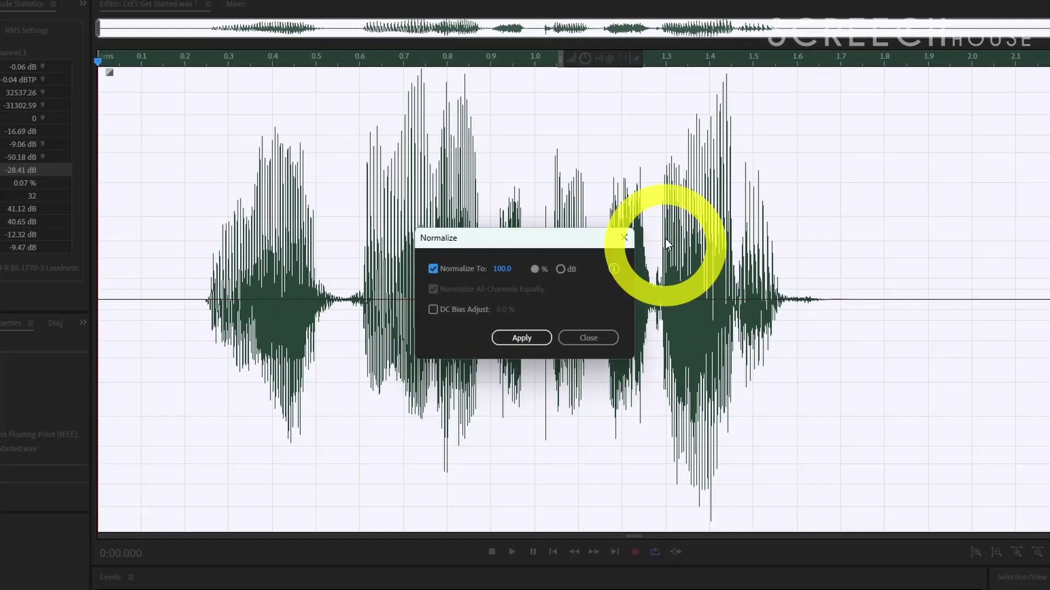
left_click(522, 338)
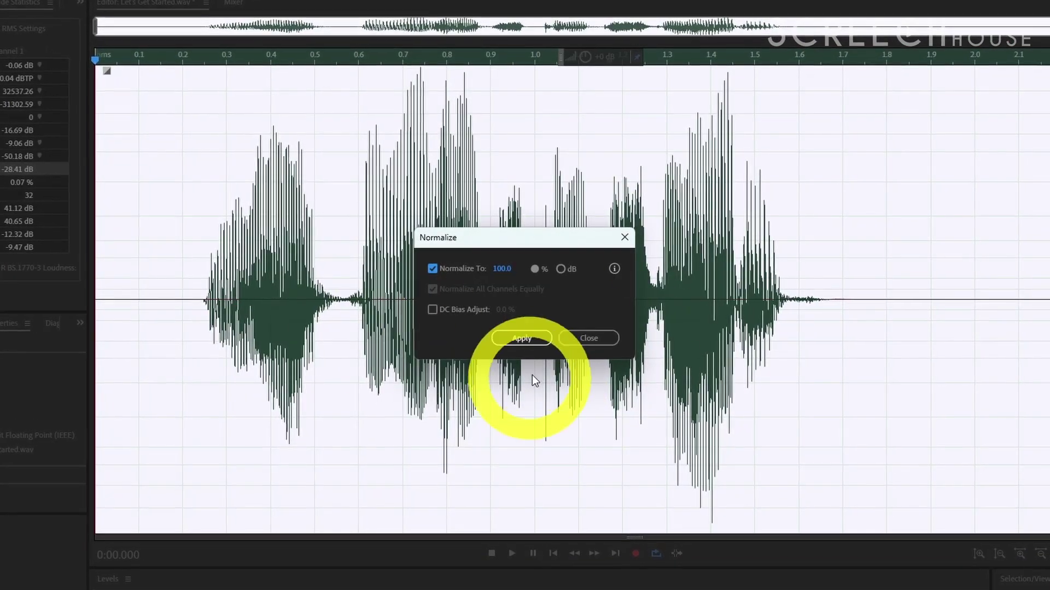